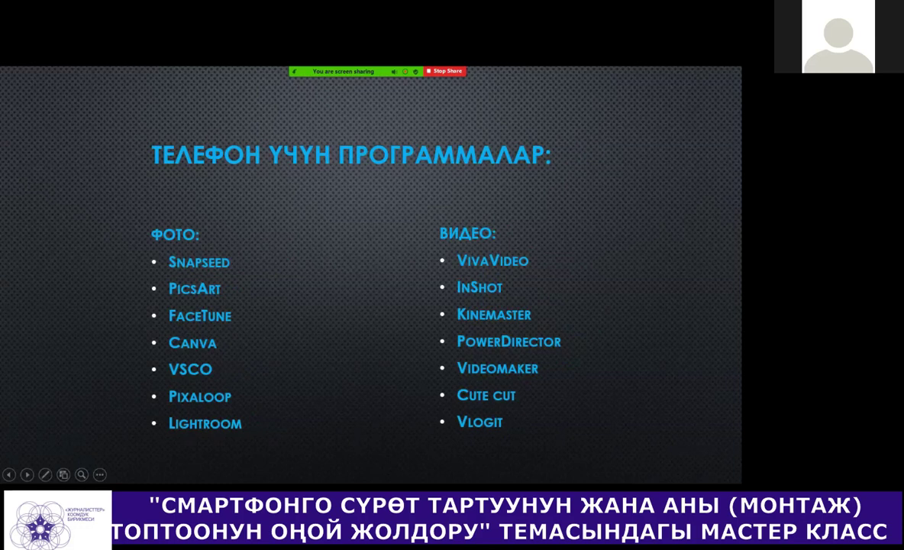
Advance the slideshow to the slide "Компьютер үчүн программалар"
key(Right)
key(Left)
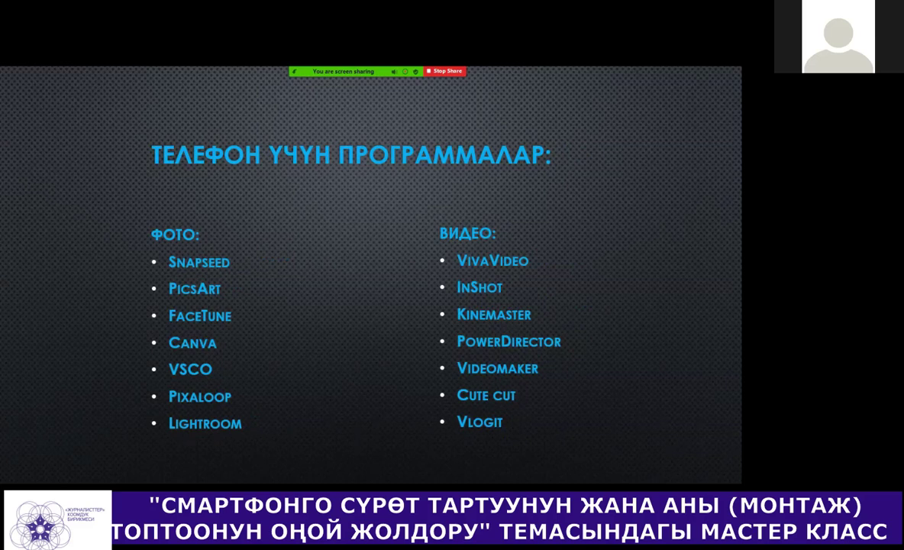
key(Right)
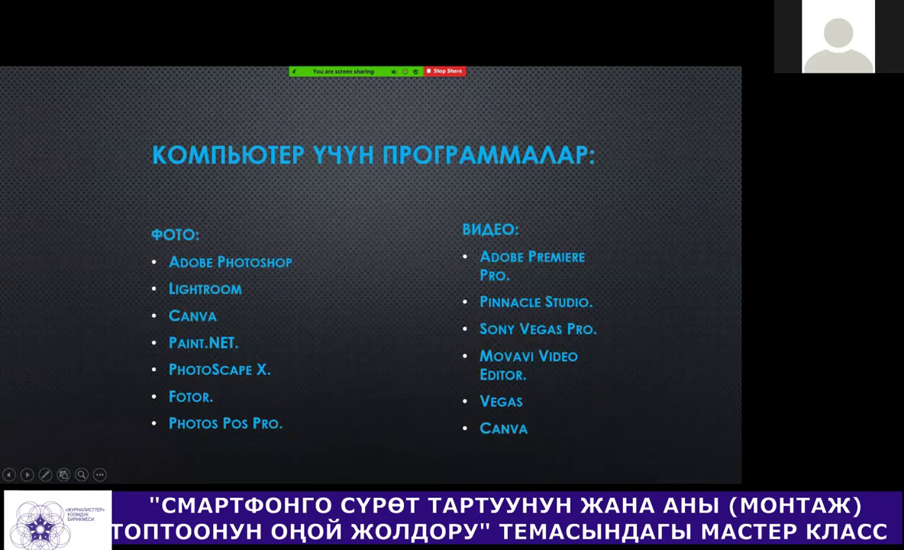
Leave the slideshow and play the "презентация жасоо" video from the "видео" folder inside "смартфонго фото тартуу"
key(Escape)
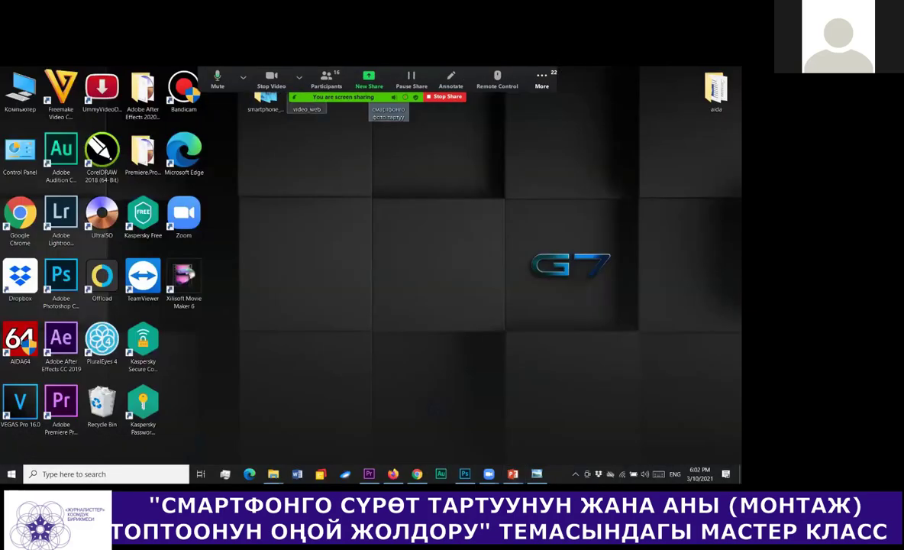
double_click(388, 108)
click(218, 141)
double_click(109, 142)
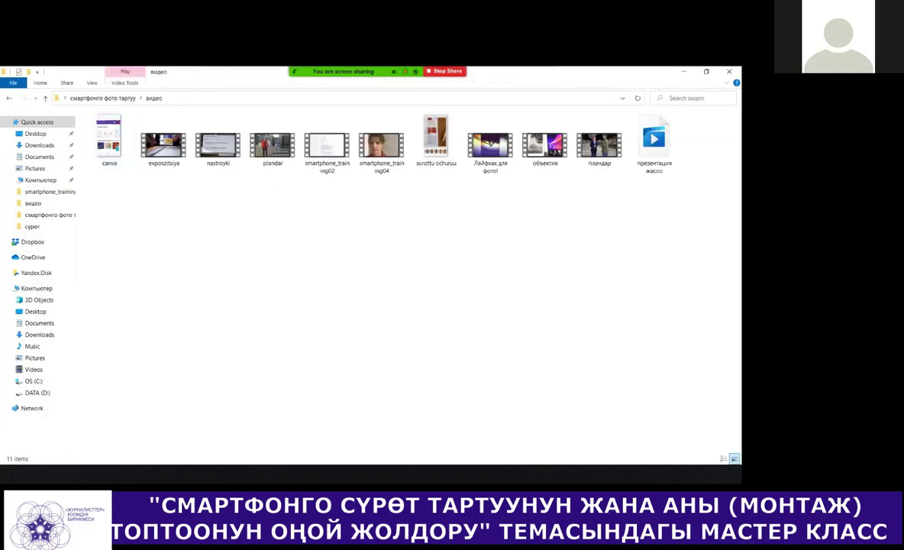
click(654, 141)
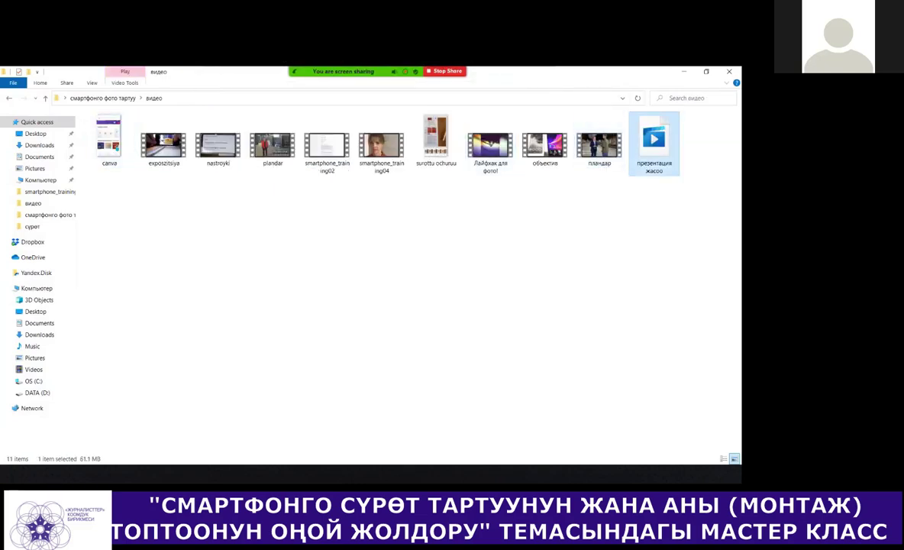
key(Return)
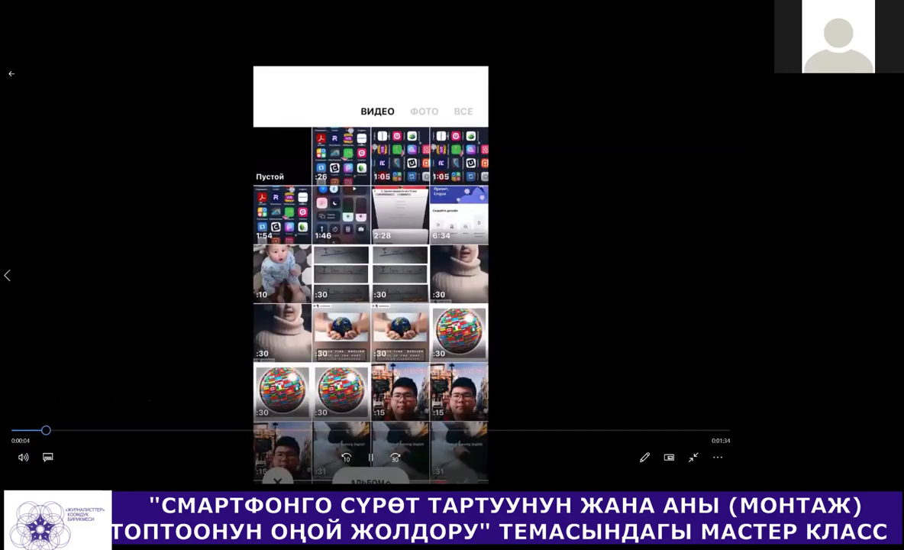
Raise the playback volume, watch the "презентация жасоо" video and close the player
click(23, 456)
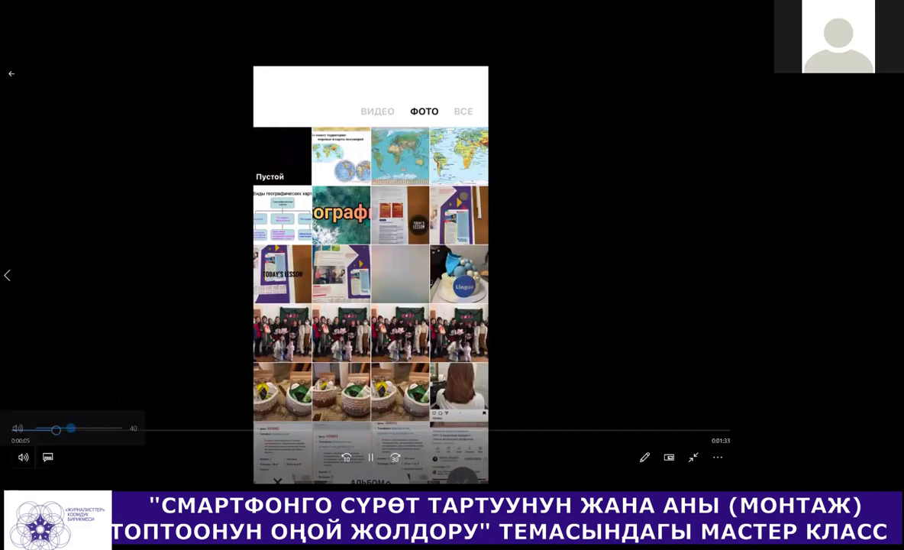
click(121, 428)
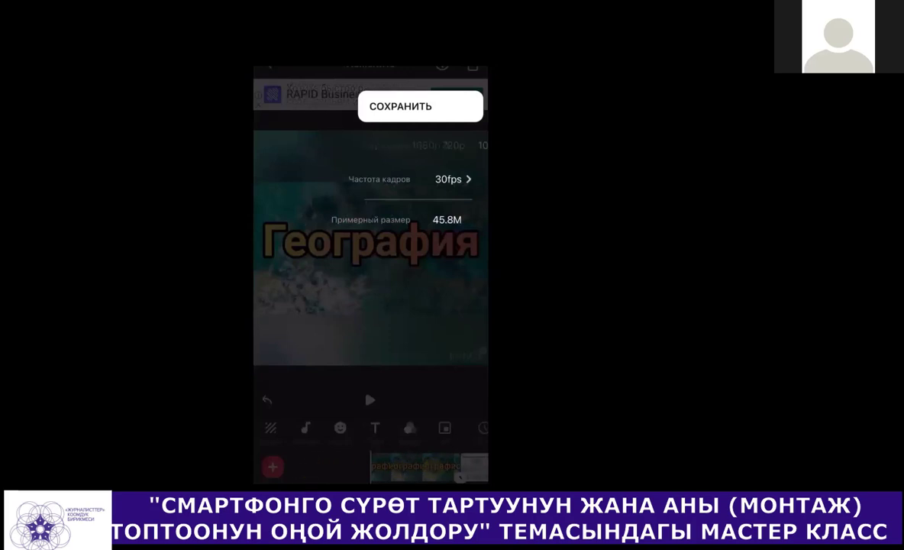
key(alt+F4)
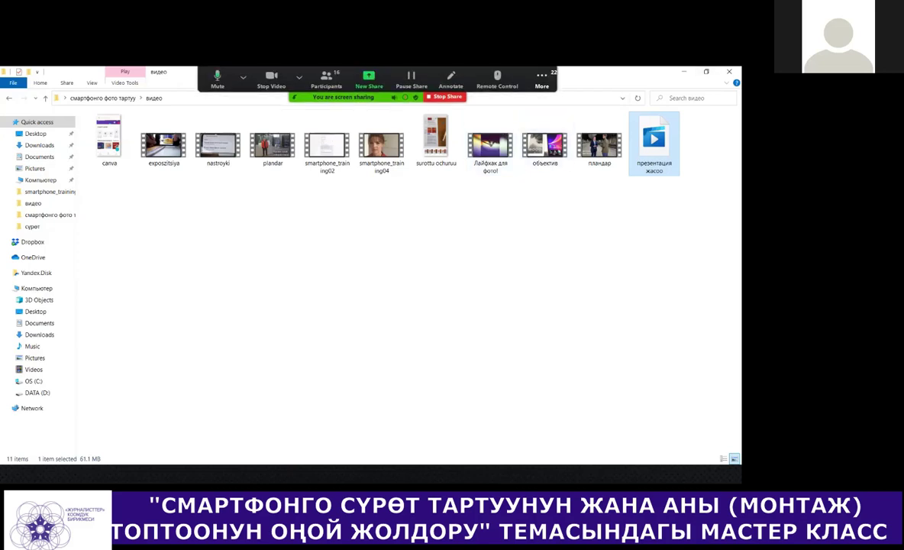
Play the "surottu ochuruu" video, rewind it to 0:07 to review the photo-editing tools, and return to the folder
click(381, 200)
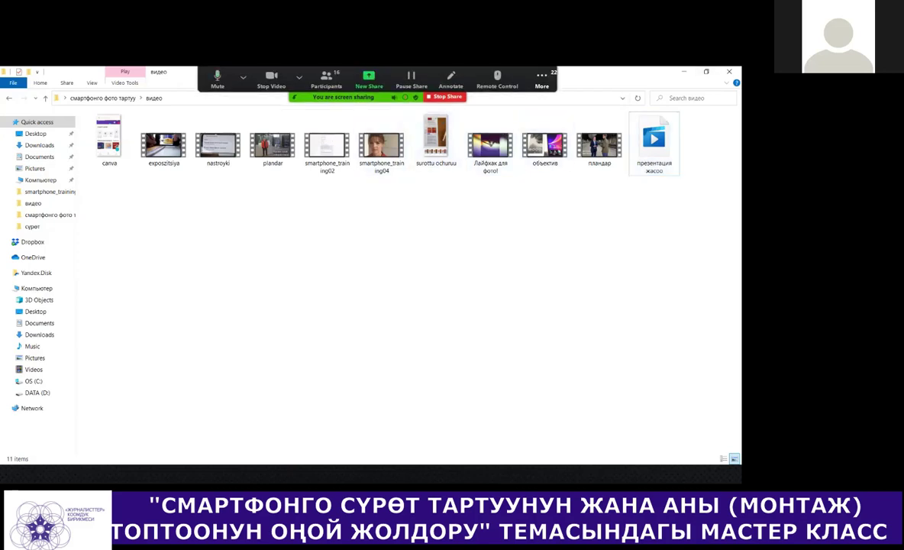
double_click(436, 139)
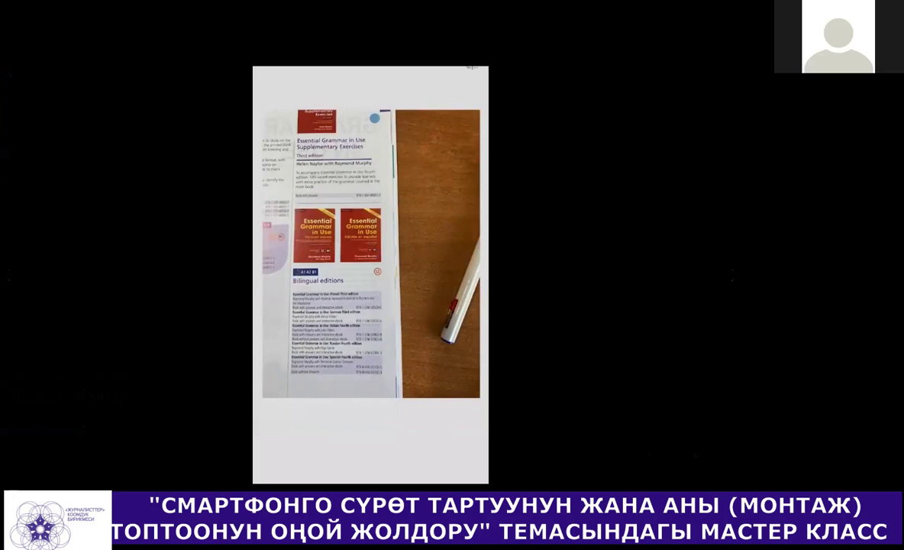
key(space)
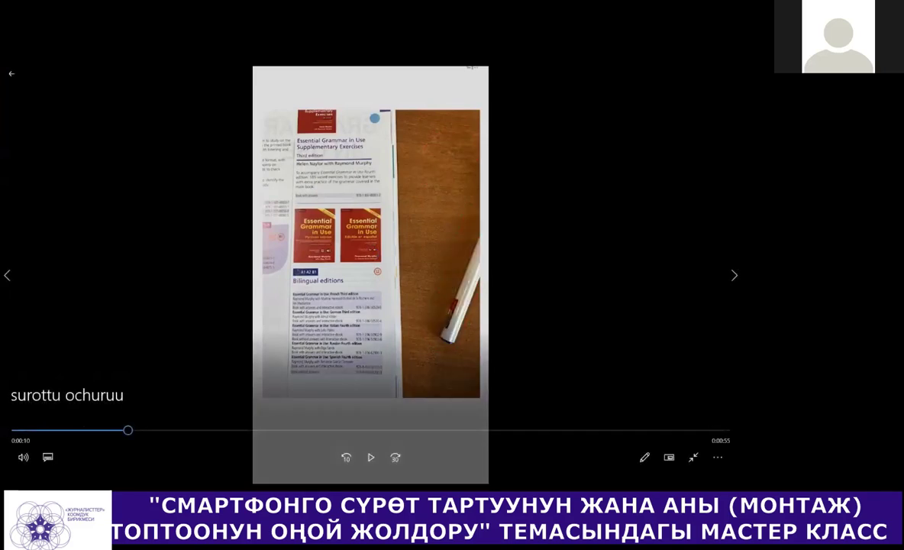
drag(127, 430, 94, 430)
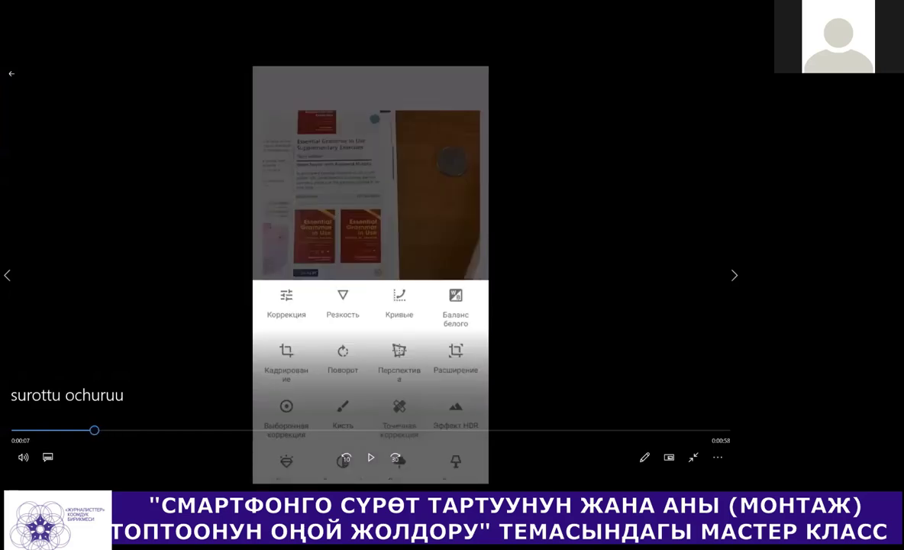
key(space)
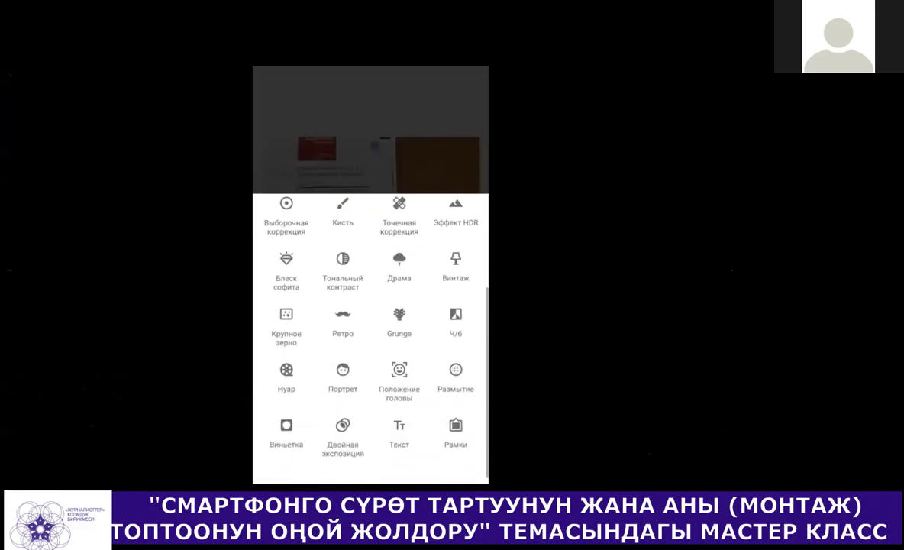
key(space)
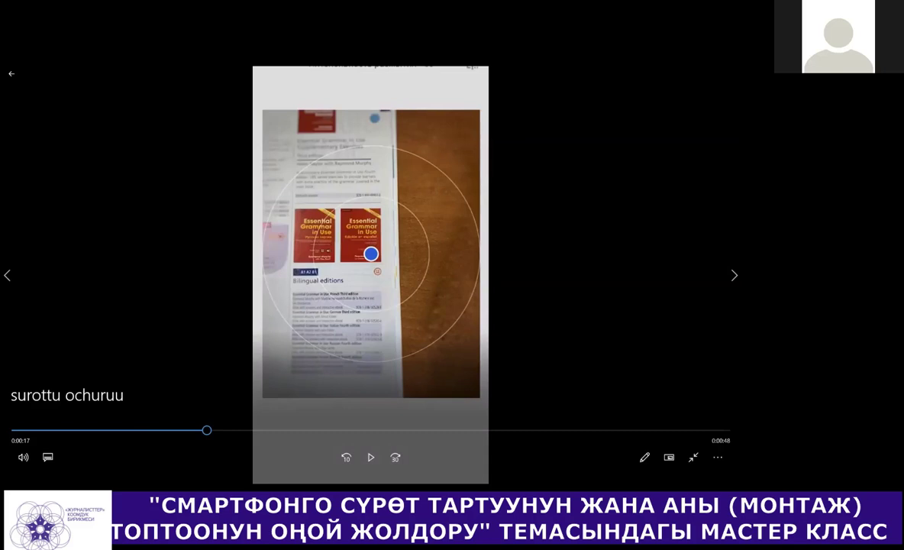
key(alt+Tab)
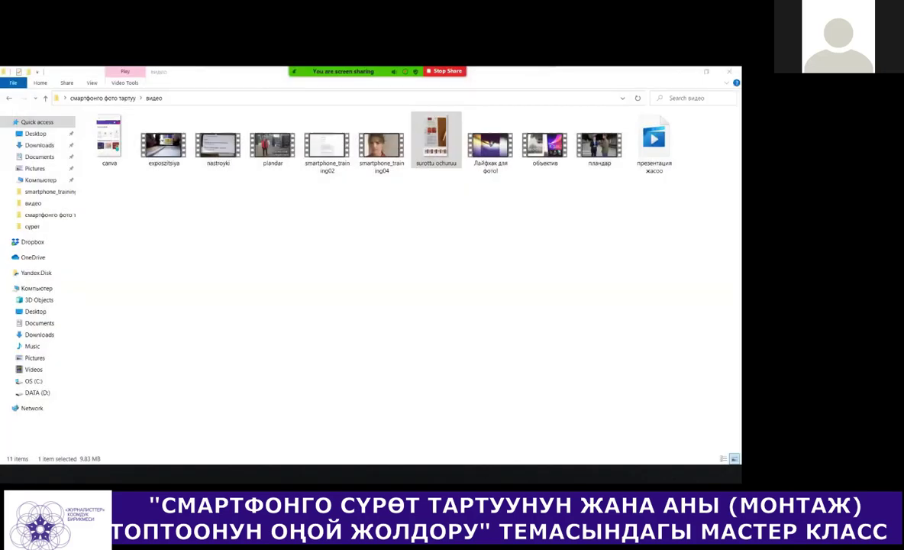
Minimize the folder, launch Lightroom from the desktop and dismiss the update notice
click(653, 214)
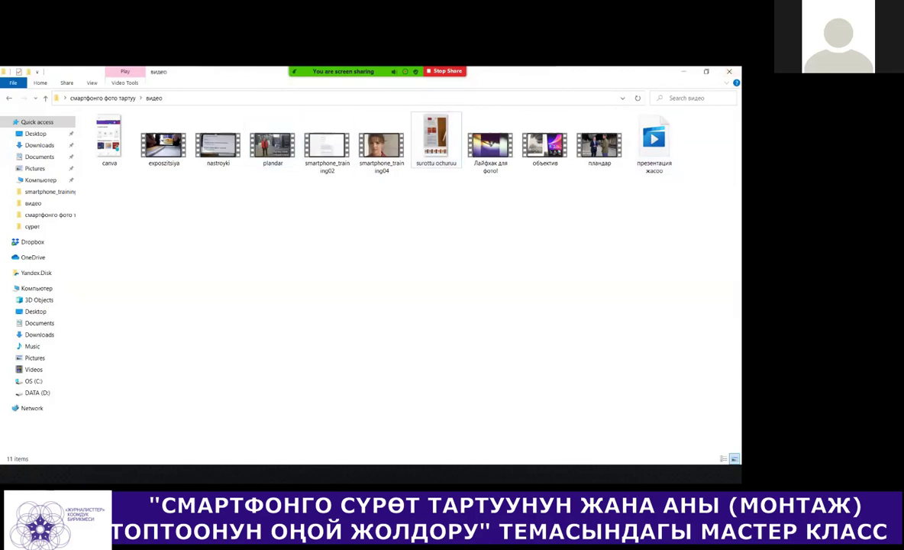
click(683, 72)
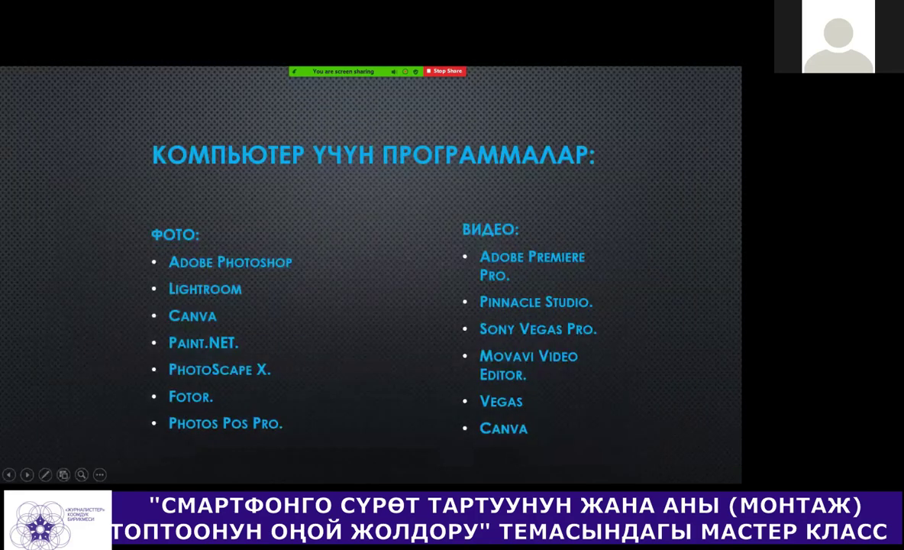
key(super+d)
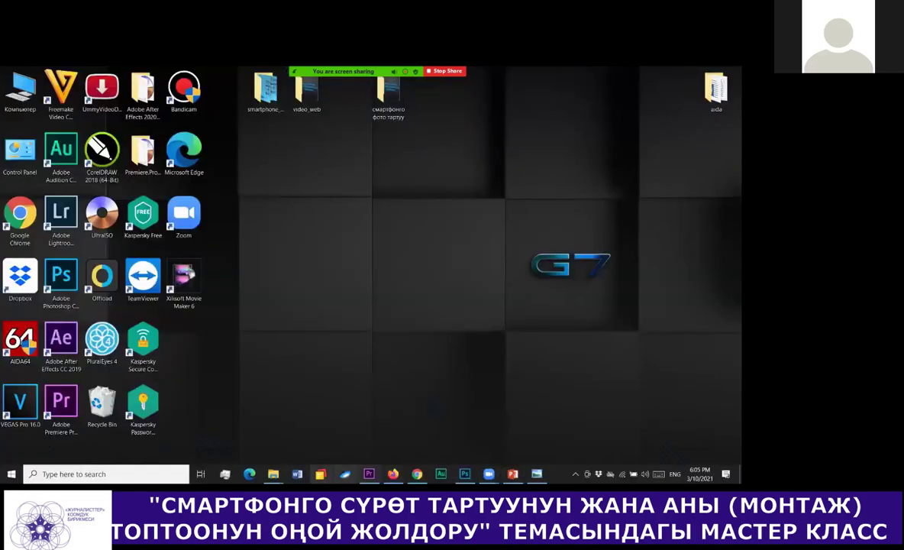
click(61, 282)
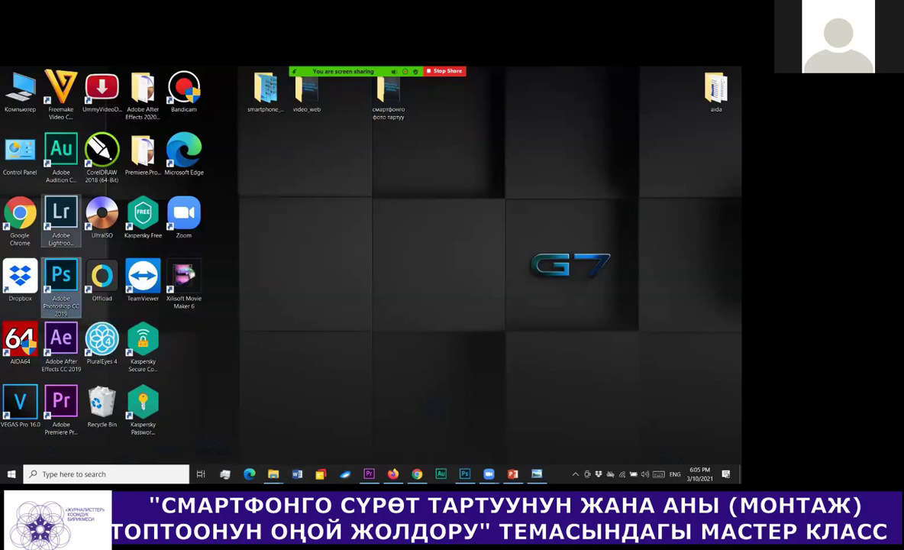
click(61, 224)
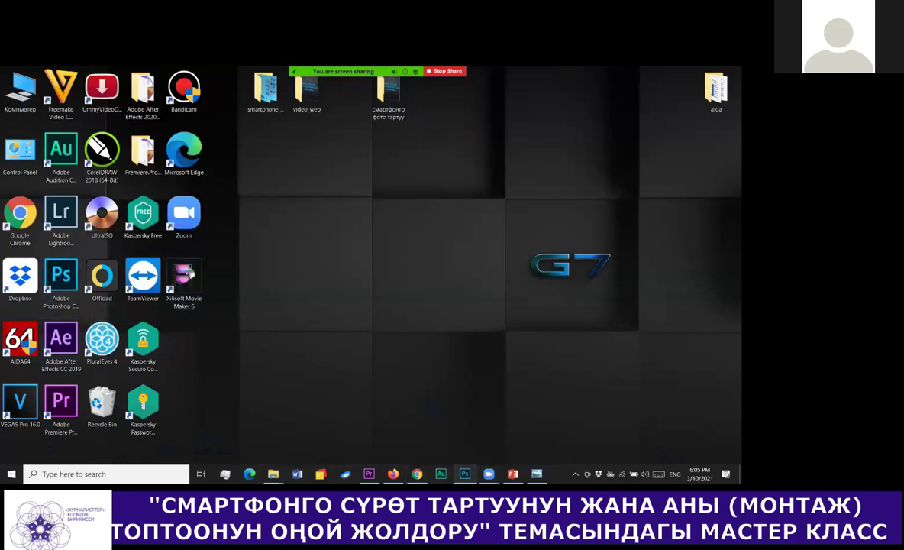
click(465, 473)
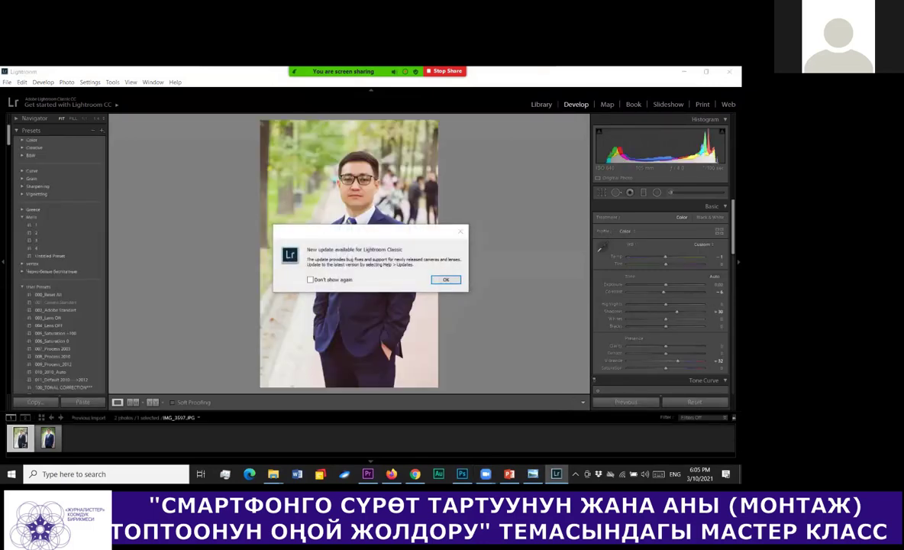
click(459, 231)
Compare the portraits IMG_3597.JPG and IMG_3598.JPG in the Develop module
key(g)
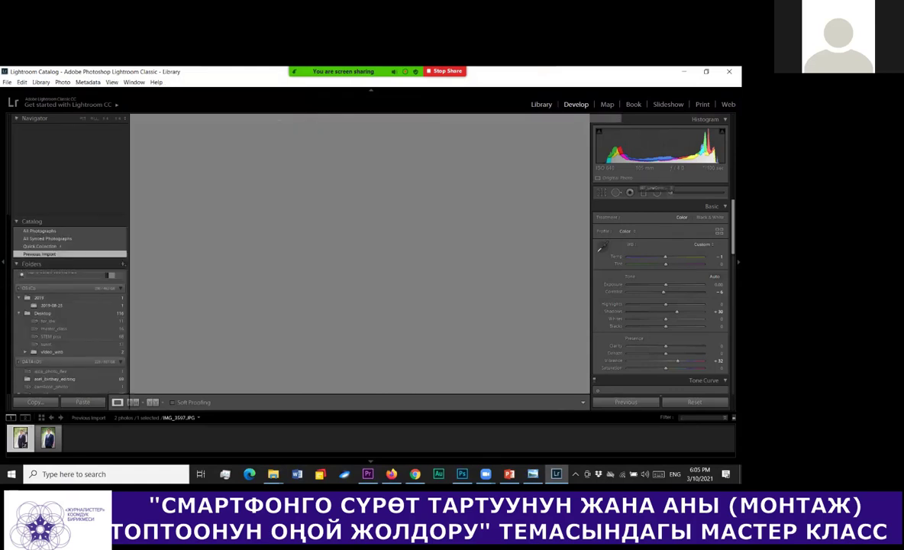
click(223, 156)
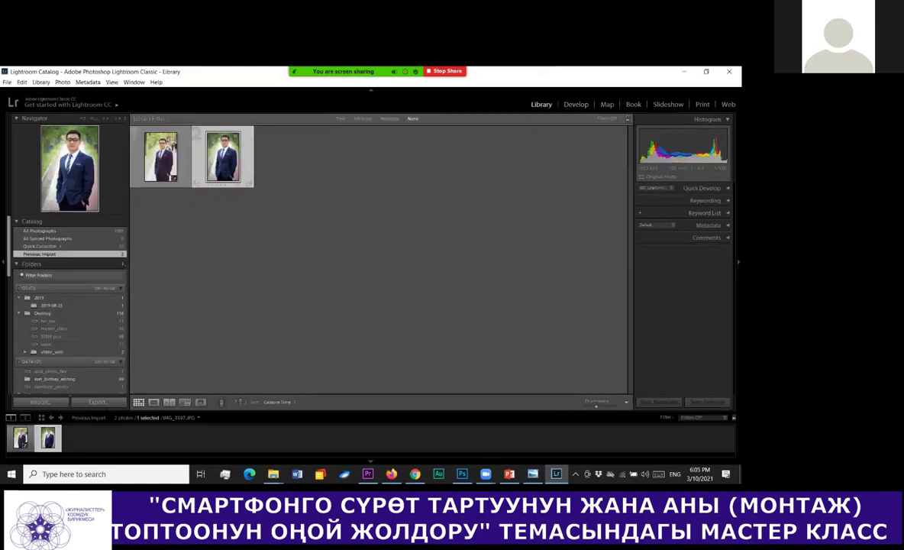
key(d)
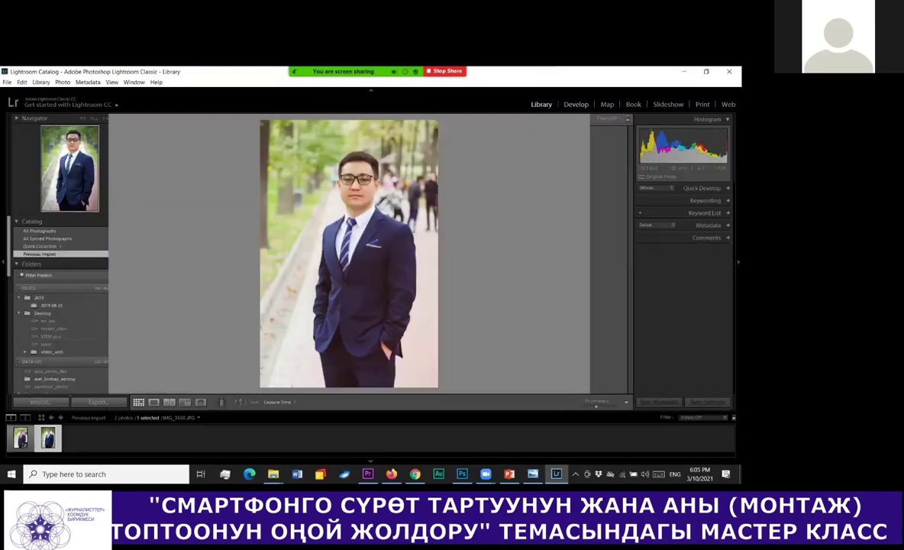
click(379, 234)
key(z)
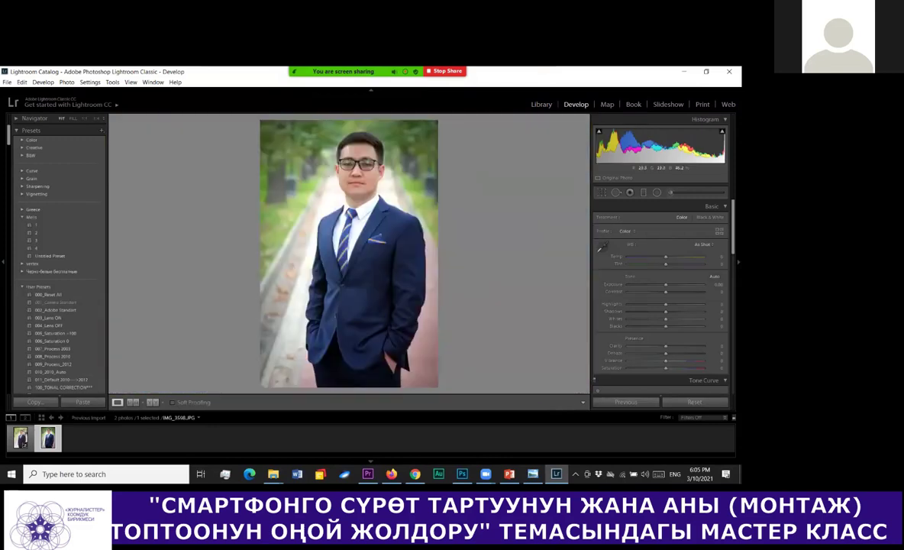
key(Left)
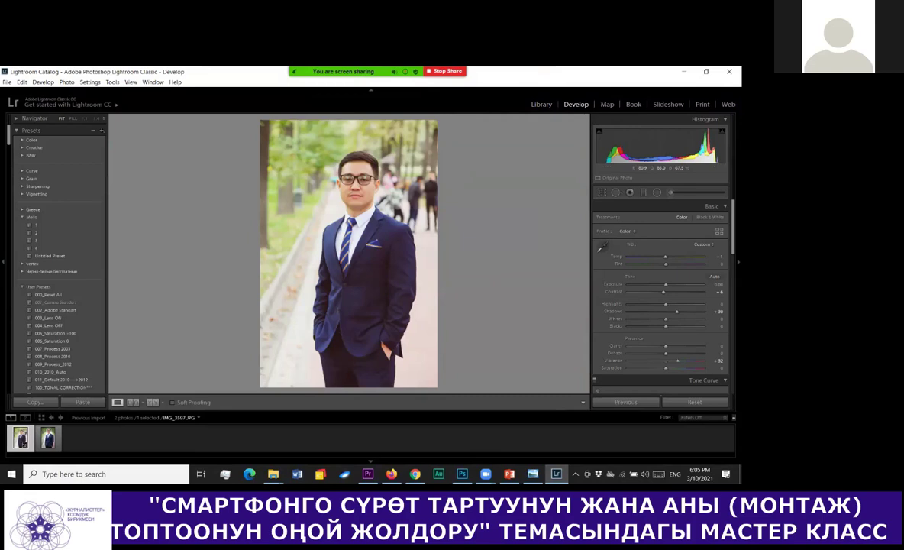
click(47, 432)
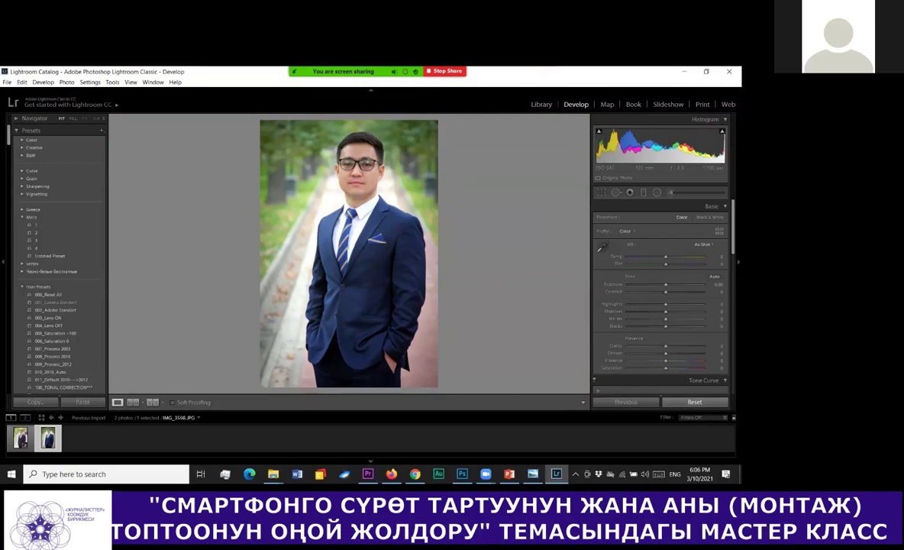
Reset the Develop adjustments of IMG_3597.JPG and inspect the face up close
click(21, 437)
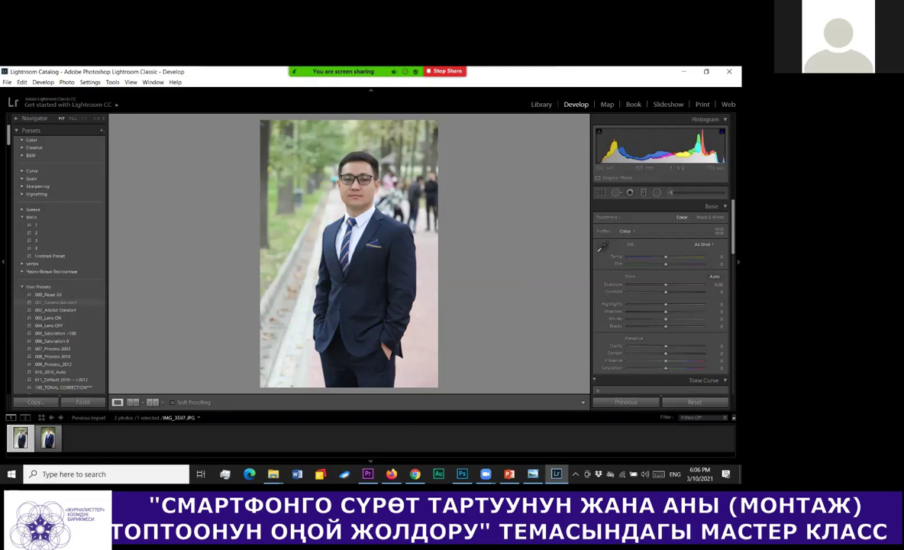
key(z)
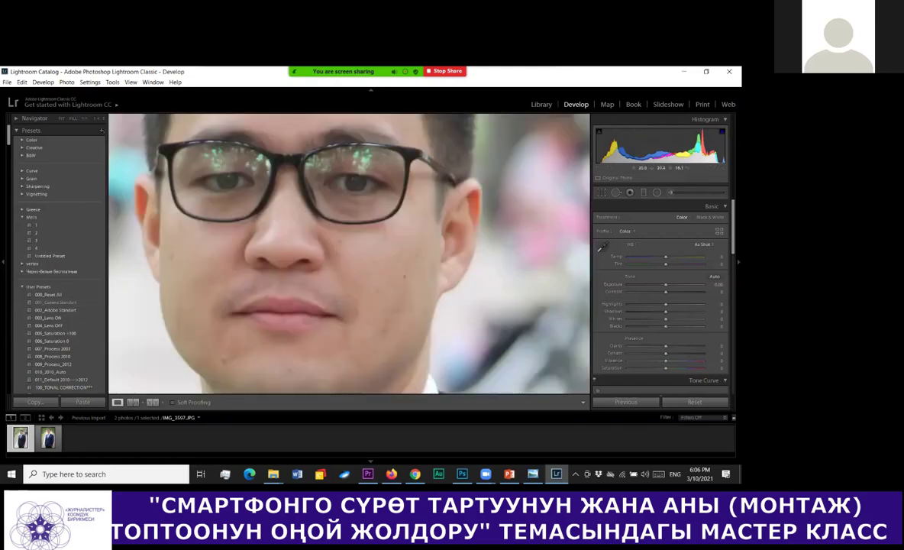
key(z)
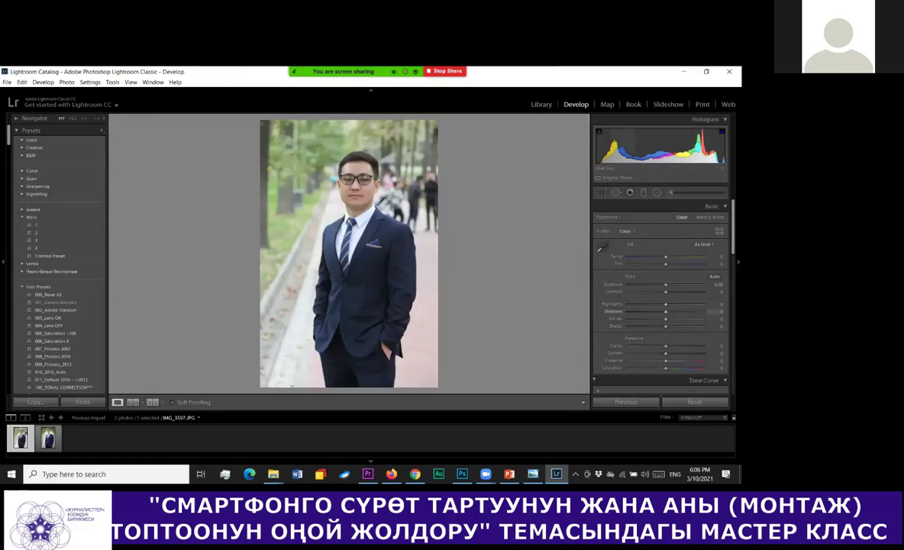
Adjust IMG_3597.JPG with Highlights -56, Shadows +13, Contrast -15, Temp -15 and Saturation +24
drag(666, 311, 644, 304)
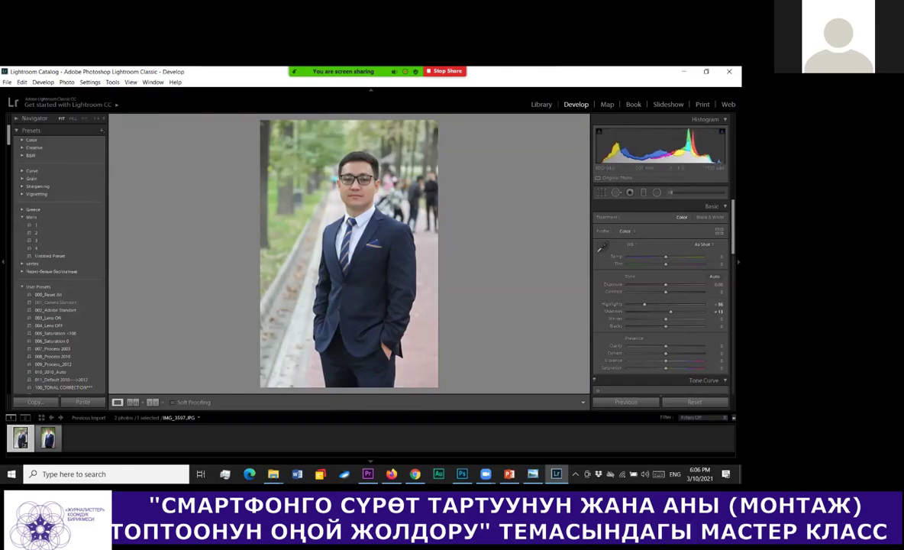
drag(665, 291, 660, 291)
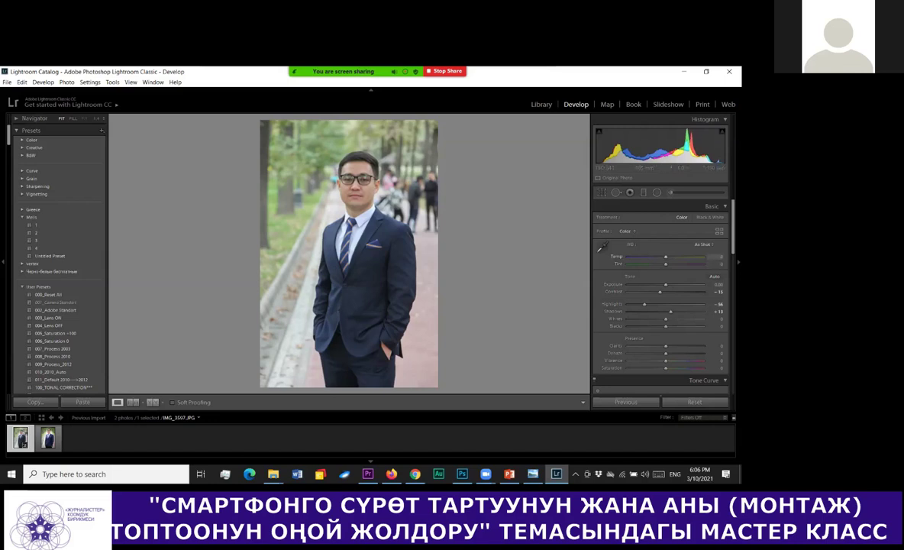
drag(666, 257, 660, 257)
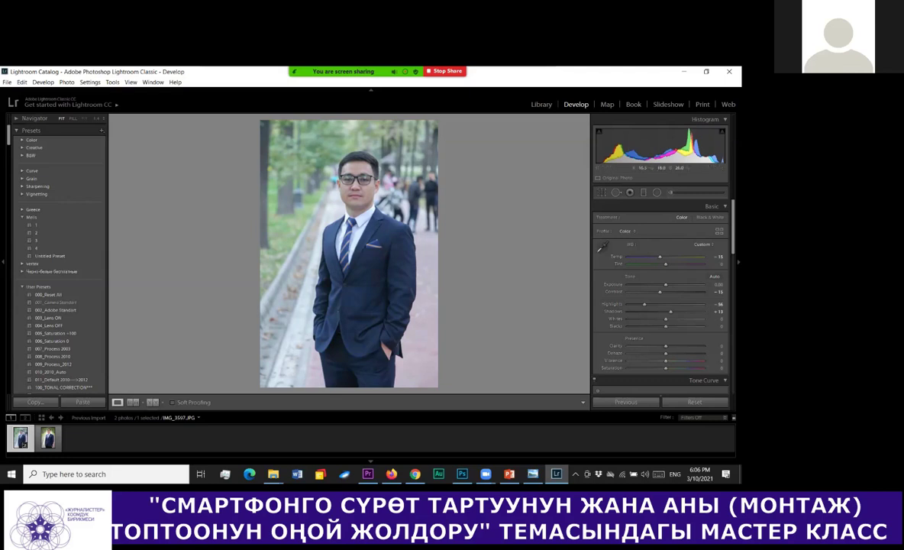
mouse_move(666, 368)
mouse_down()
mouse_move(640, 368)
mouse_move(678, 368)
mouse_up()
drag(733, 229, 733, 246)
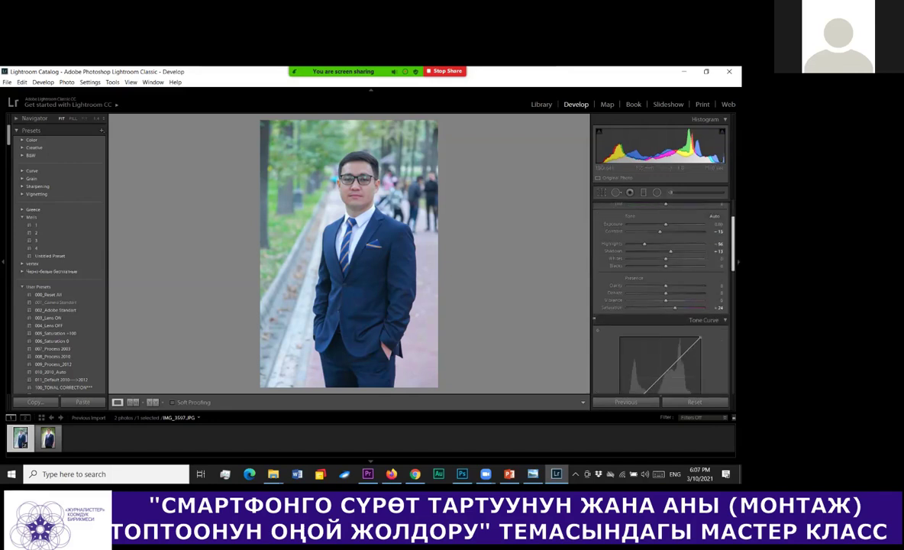
Smooth the skin in IMG_3597.JPG with Noise Reduction Luminance 52, checking the photo up close and in full view
scroll(660, 298, down, 5)
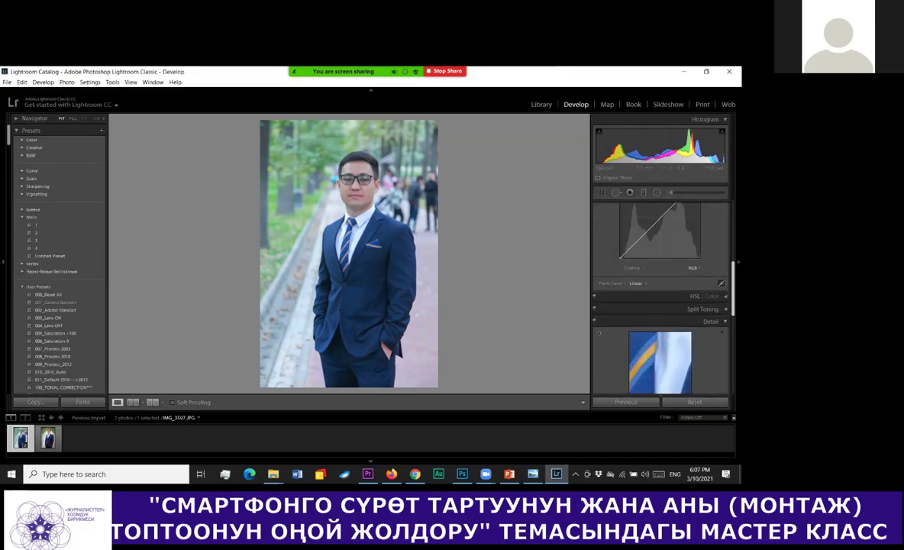
scroll(661, 298, down, 3)
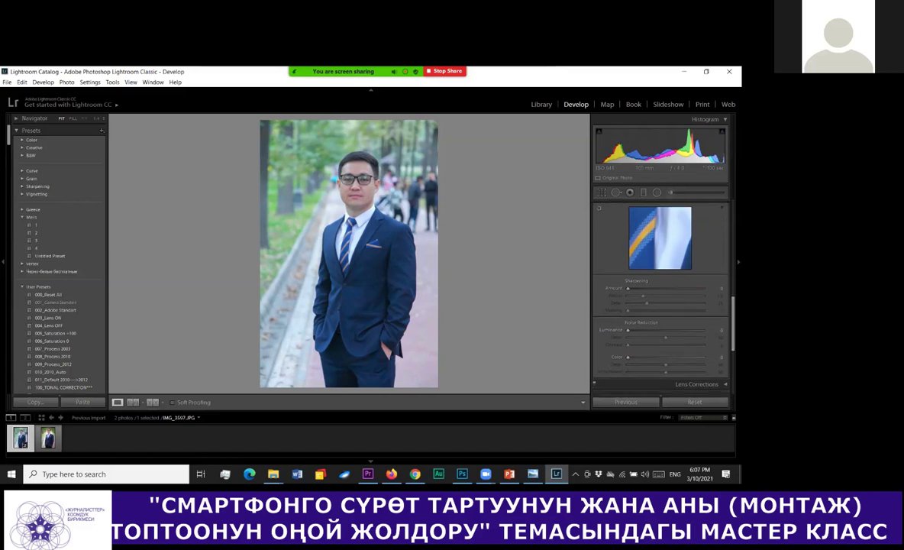
click(357, 180)
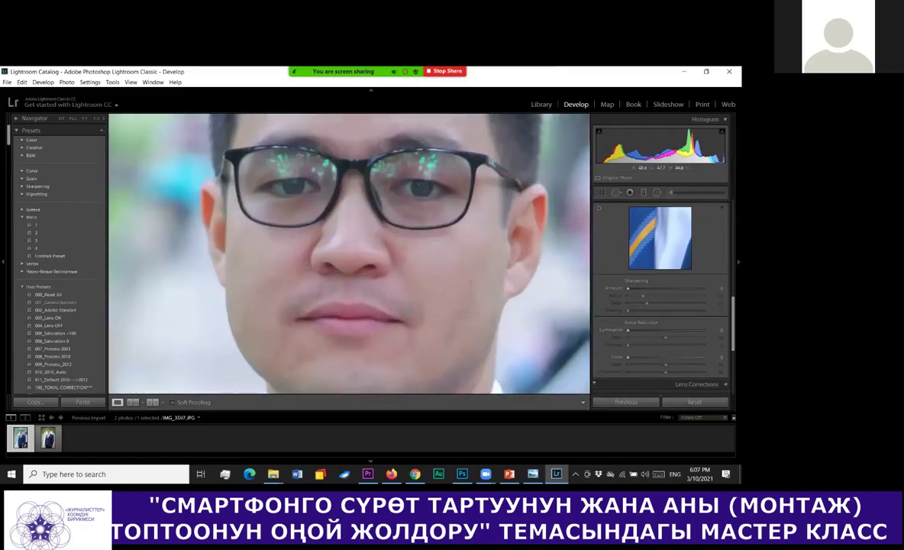
mouse_move(628, 329)
mouse_down()
mouse_move(663, 330)
mouse_move(628, 330)
mouse_up()
drag(628, 330, 668, 330)
click(350, 178)
click(350, 178)
key(z)
key(z)
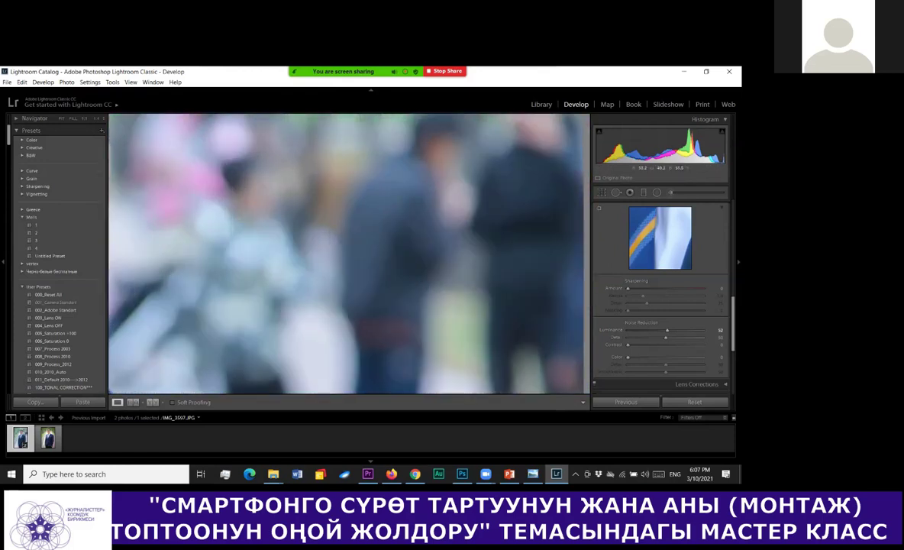
key(z)
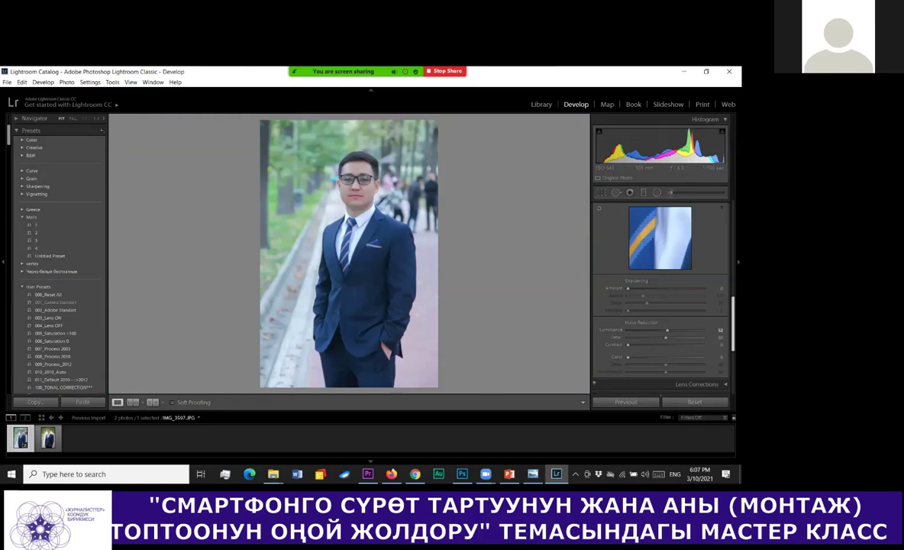
scroll(661, 291, up, 10)
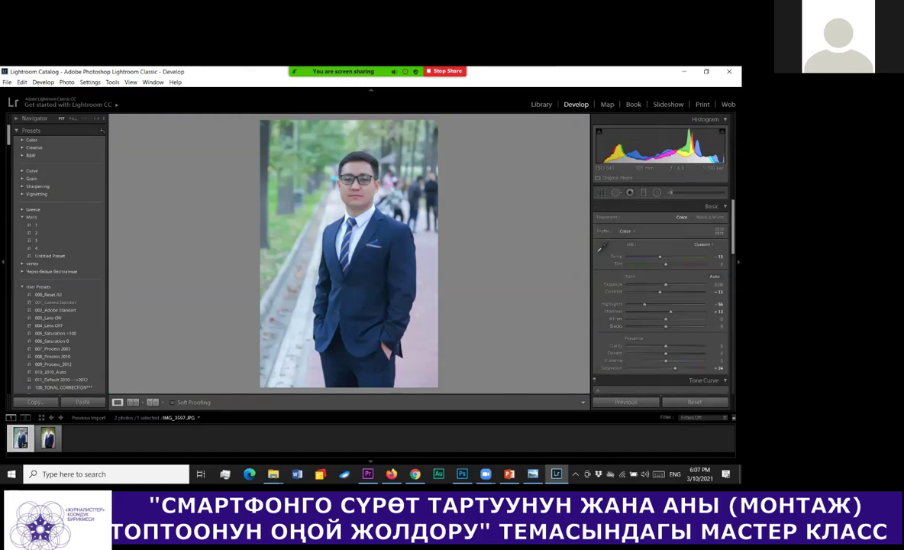